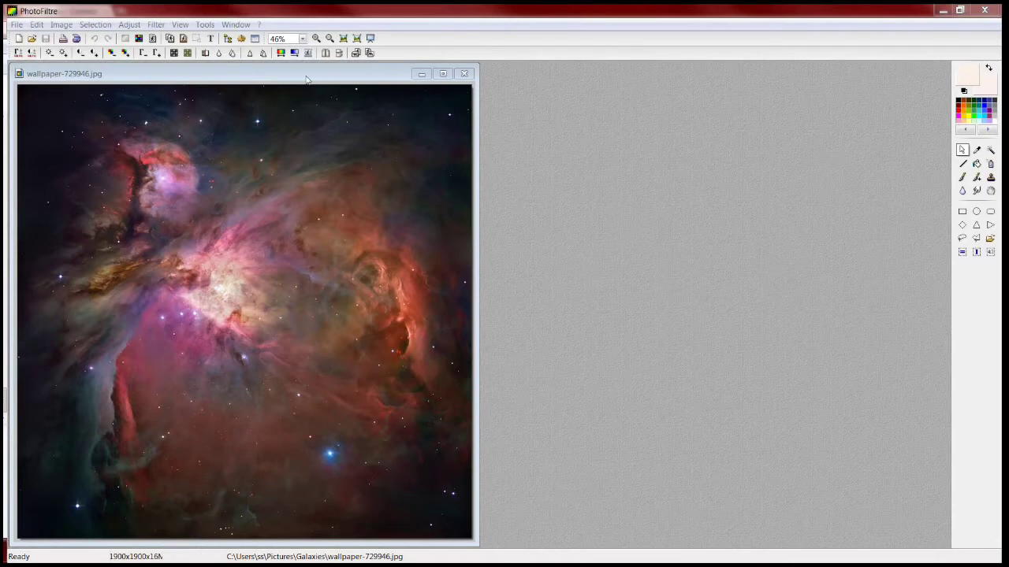
Step: Select a rectangle about 210 by 144 pixels over the swirl in the red nebula and lower its gamma two steps
drag(300, 79, 364, 80)
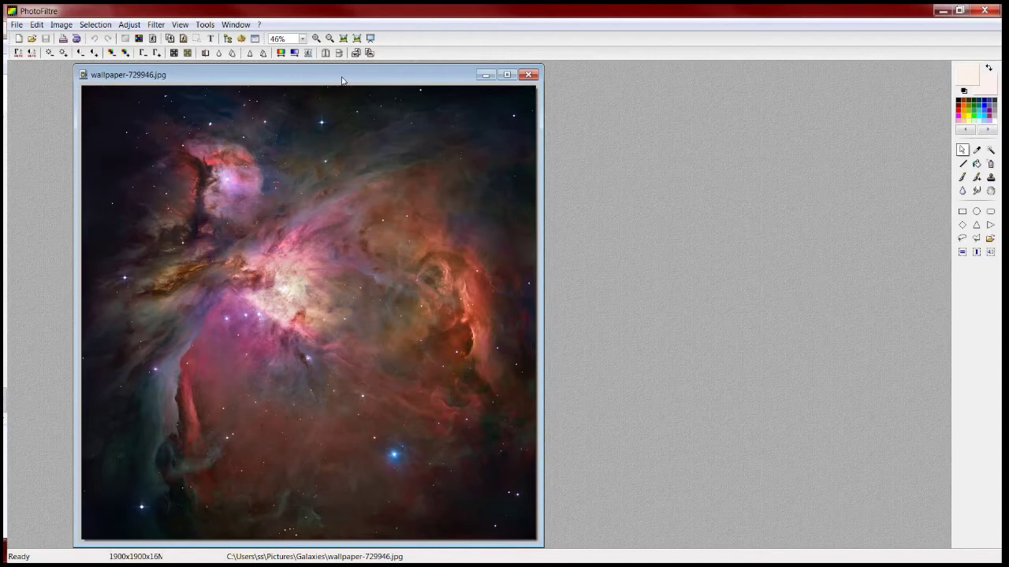
click(316, 38)
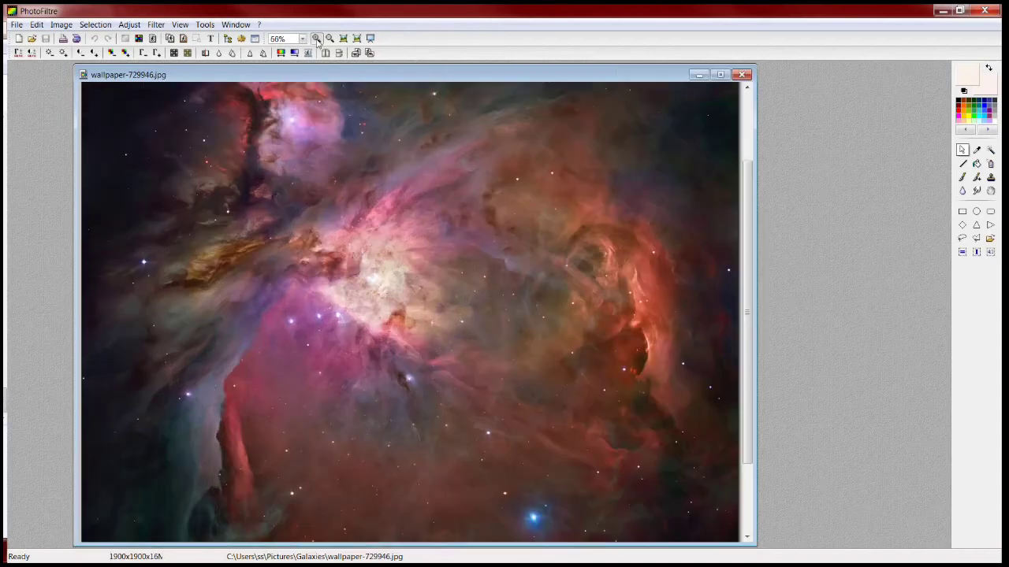
click(316, 39)
click(316, 39)
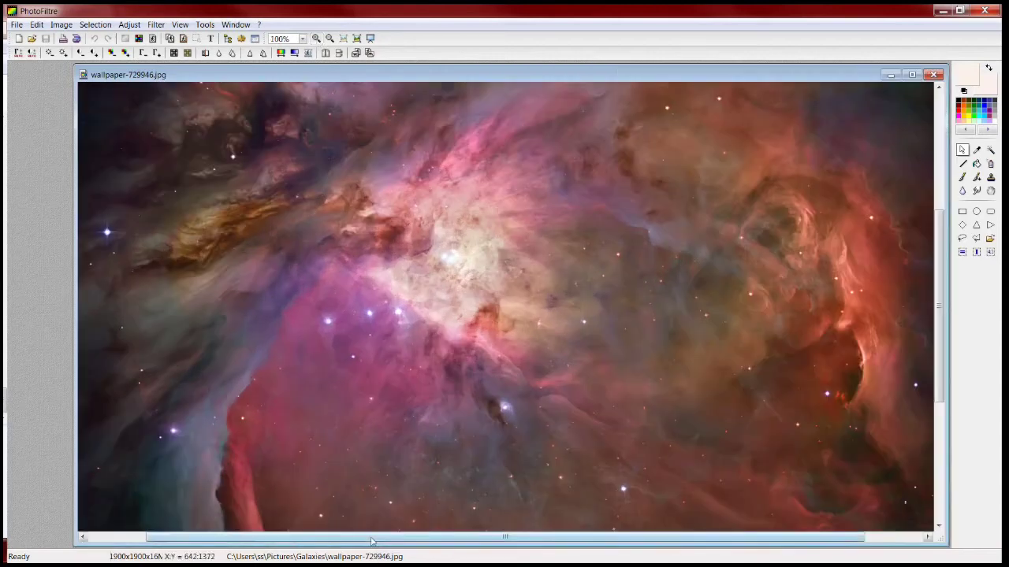
drag(372, 541, 491, 549)
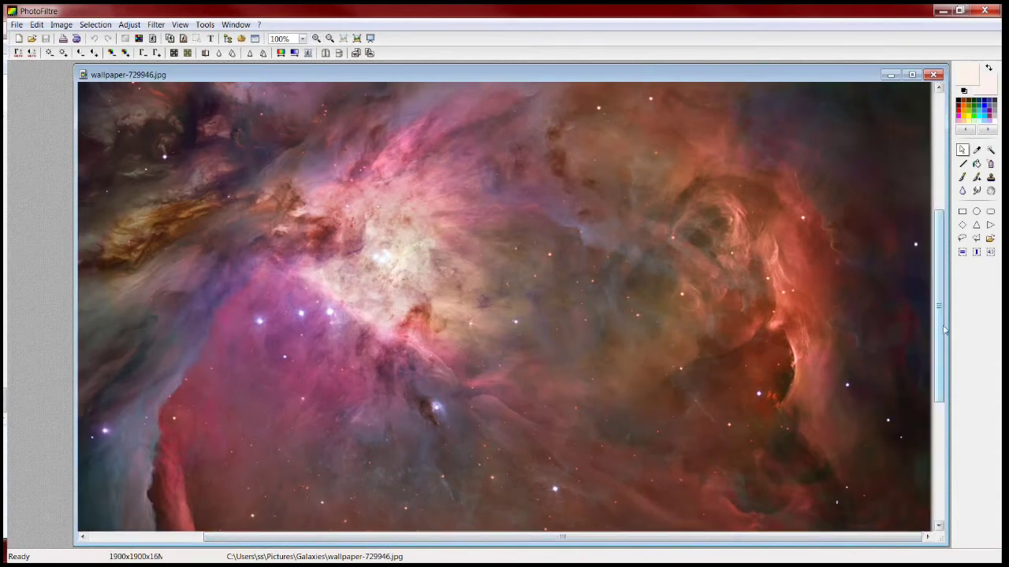
drag(945, 331, 945, 302)
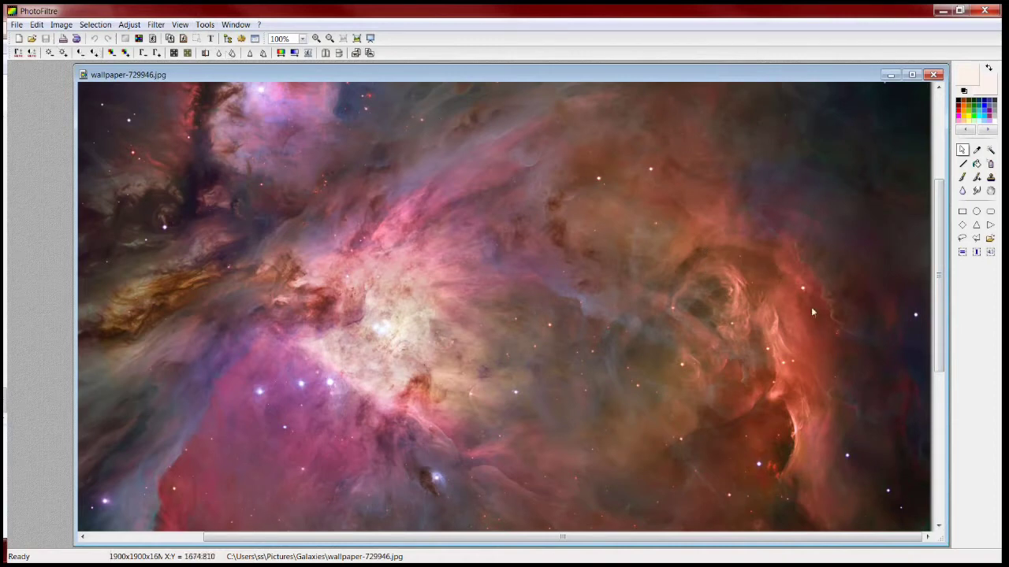
drag(688, 221, 797, 299)
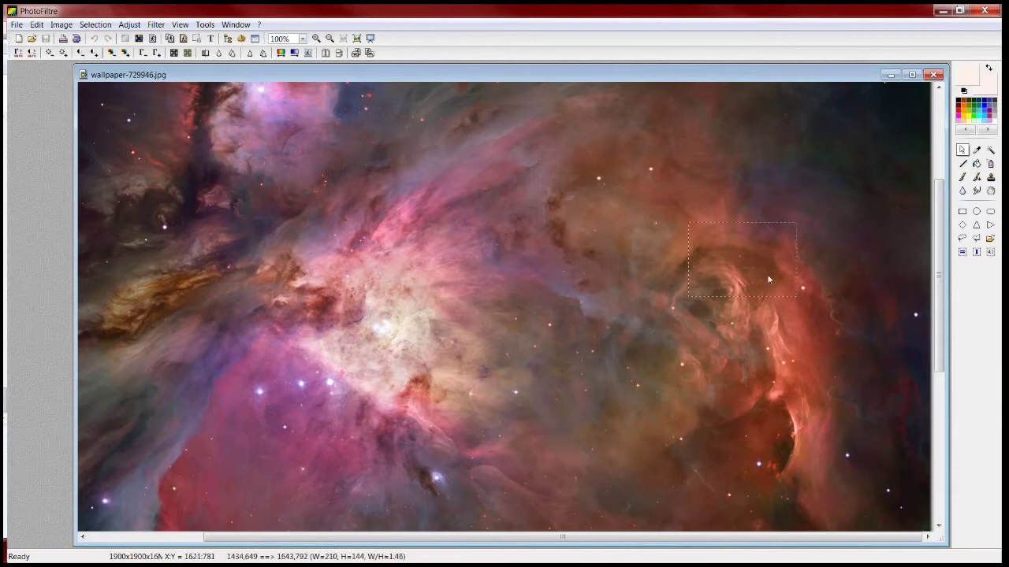
click(142, 53)
click(143, 54)
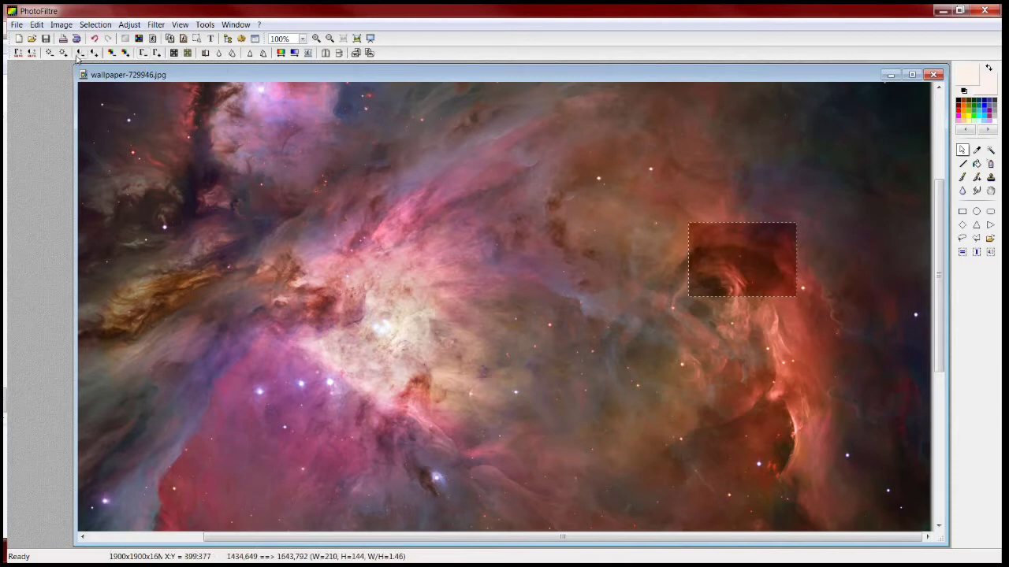
Step: Raise the selection's contrast by three steps in total and its brightness by two steps
click(95, 53)
click(94, 53)
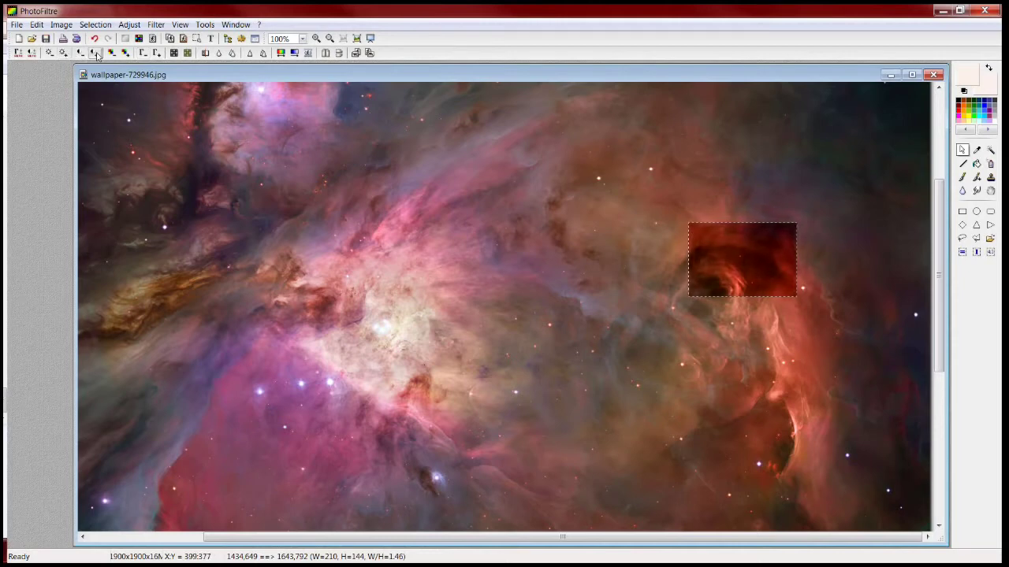
click(63, 53)
click(63, 53)
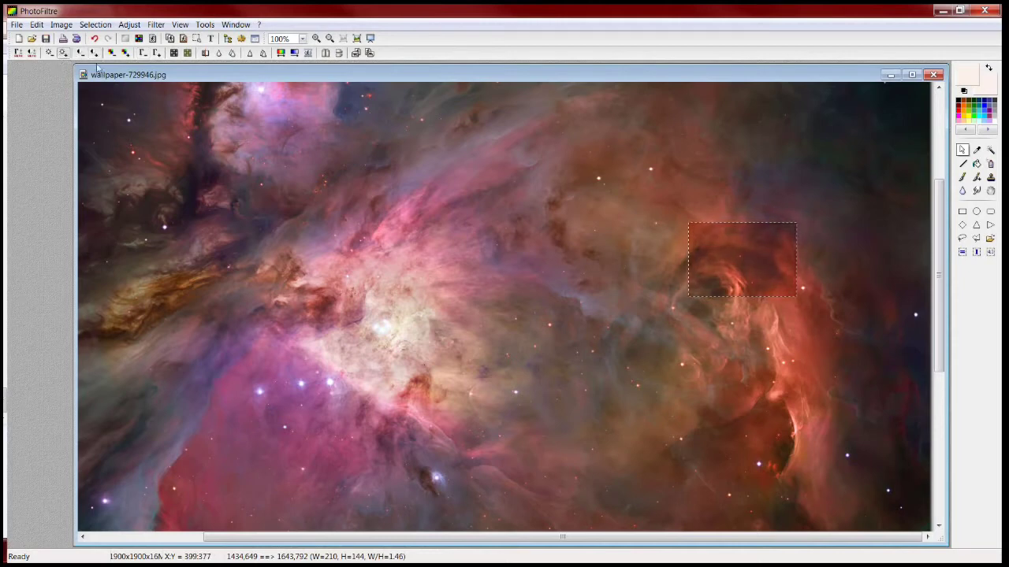
click(94, 53)
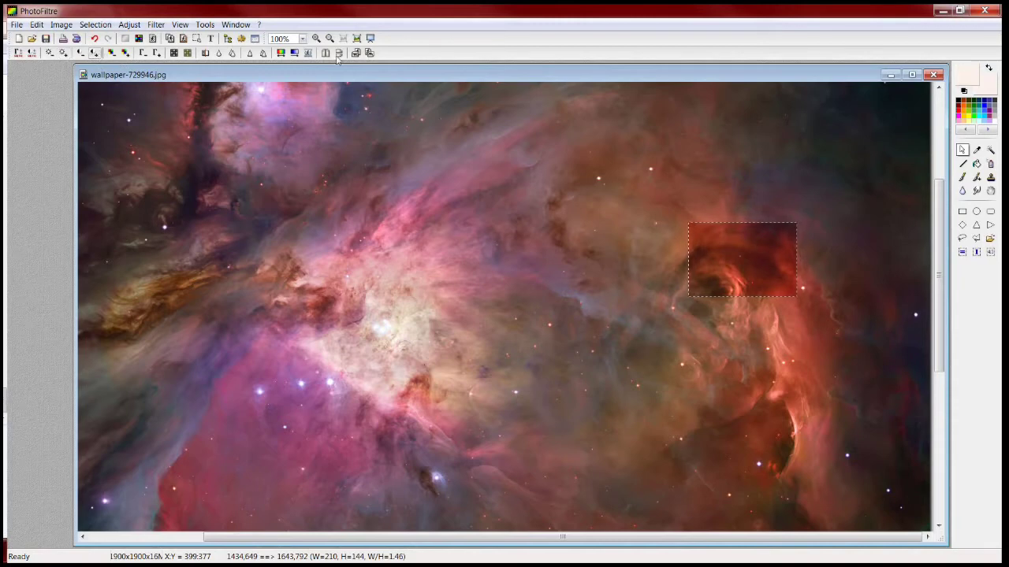
Step: Undo the last contrast increase on the selected swirl and close the image
click(316, 38)
click(316, 37)
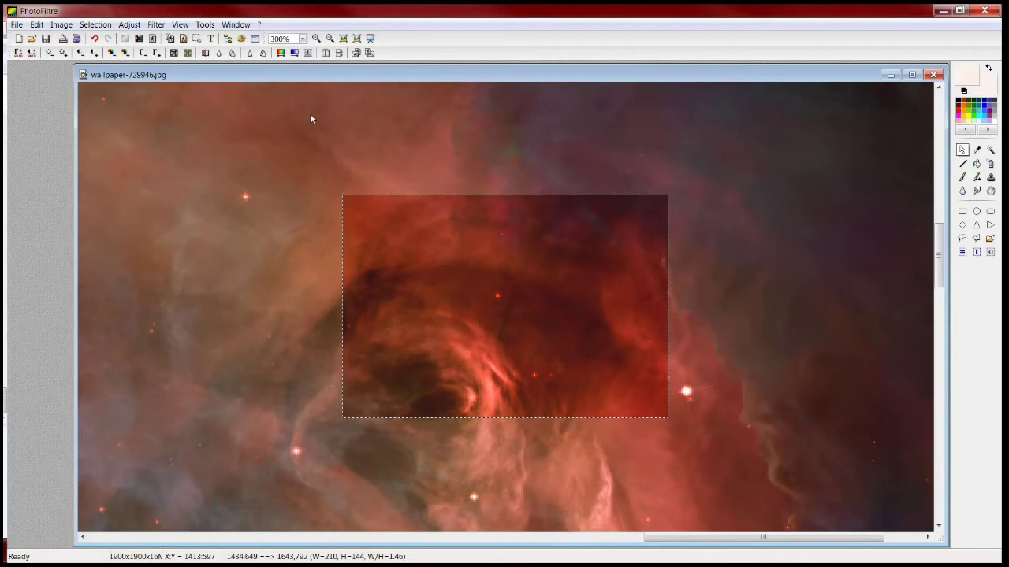
key(ctrl+z)
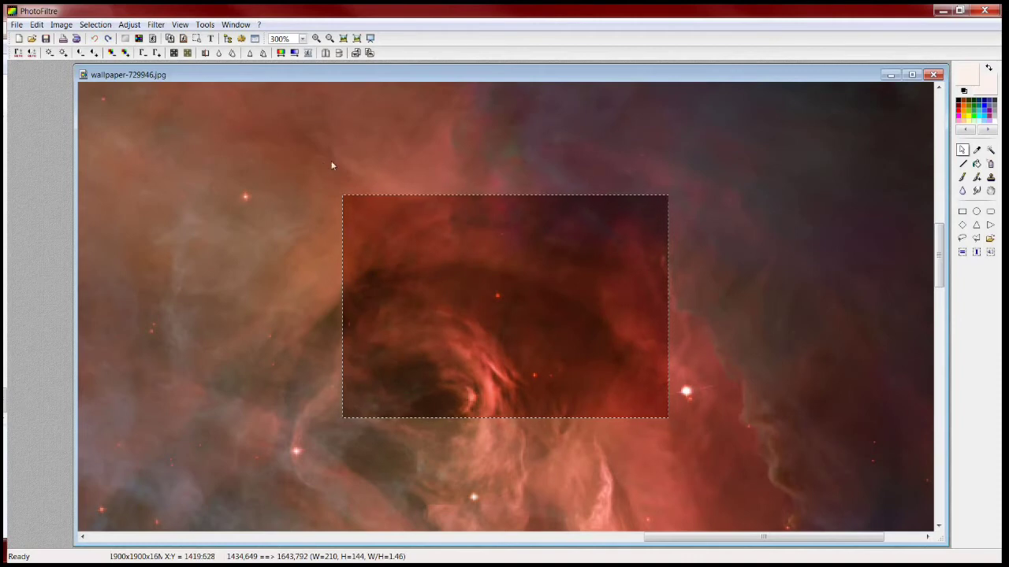
click(933, 76)
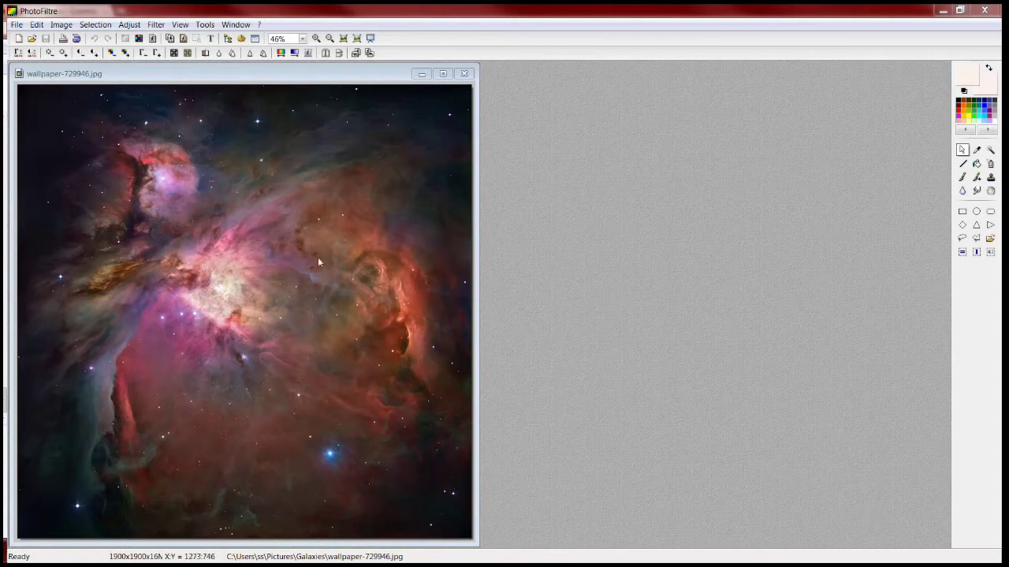
Step: Select a rectangle about 612 by 542 pixels over the red nebula, with the image maximized, and lower its gamma three steps
drag(298, 230, 445, 360)
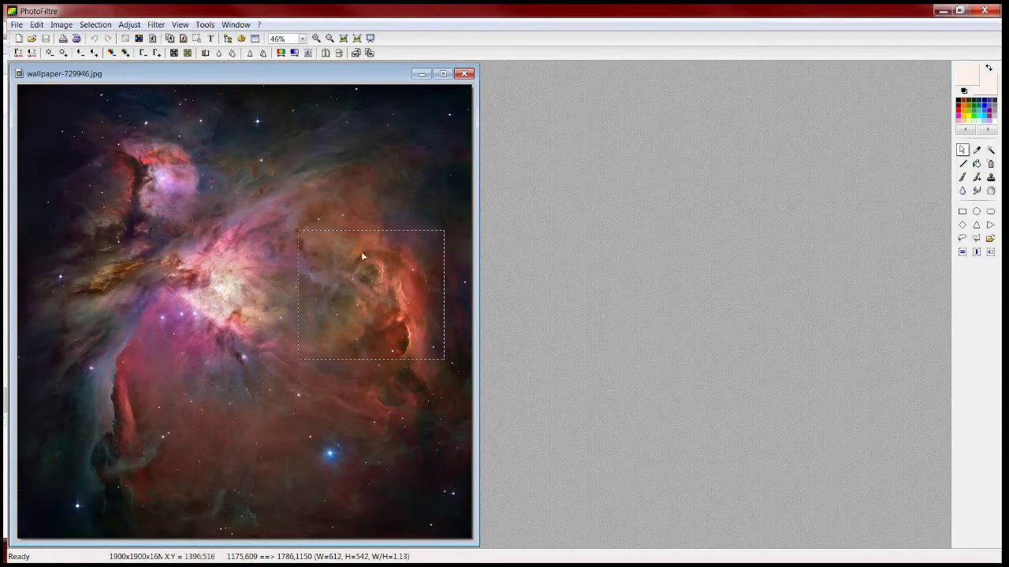
click(316, 38)
click(316, 38)
click(316, 38)
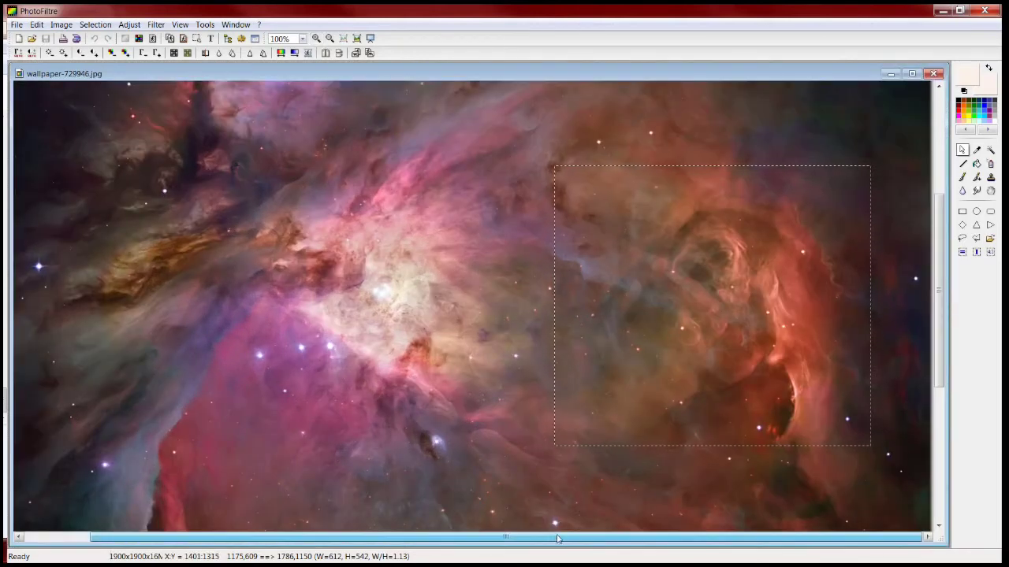
click(912, 73)
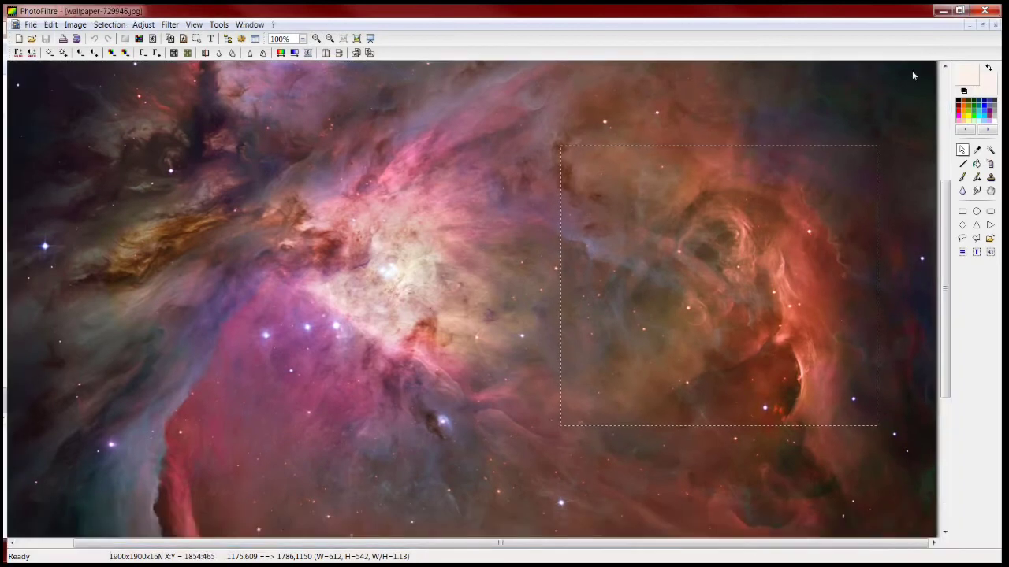
click(316, 37)
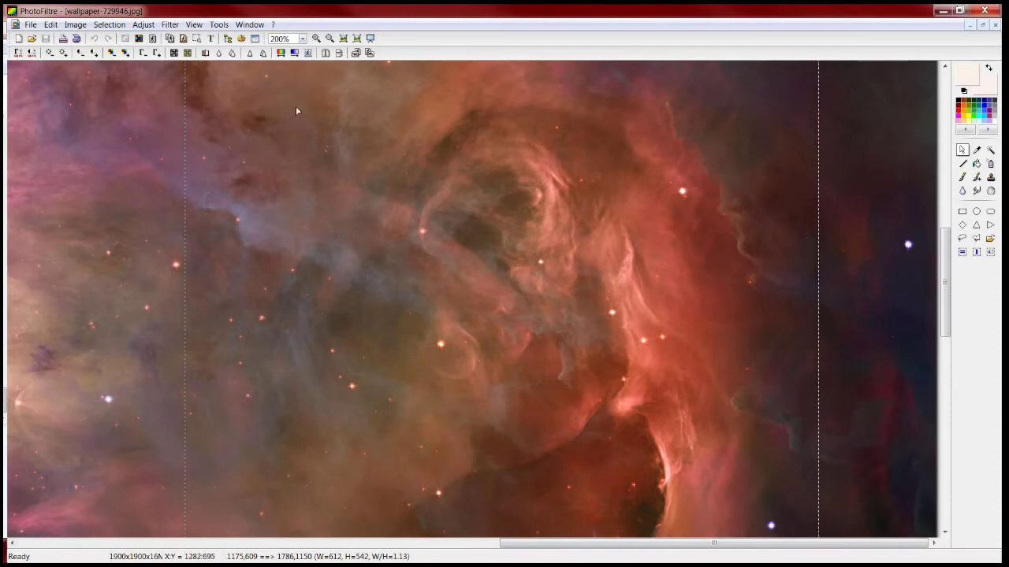
click(143, 53)
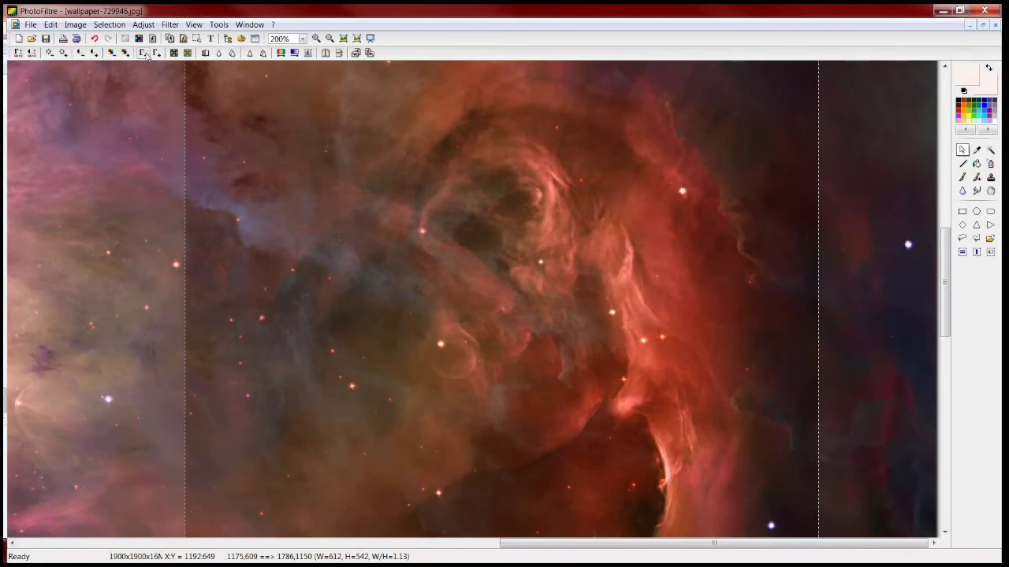
click(144, 54)
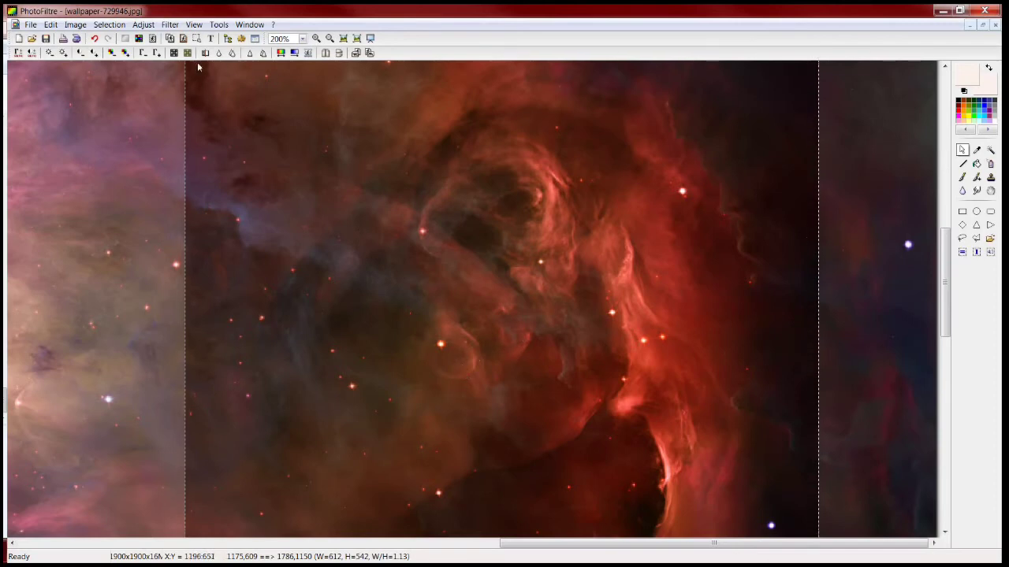
click(143, 53)
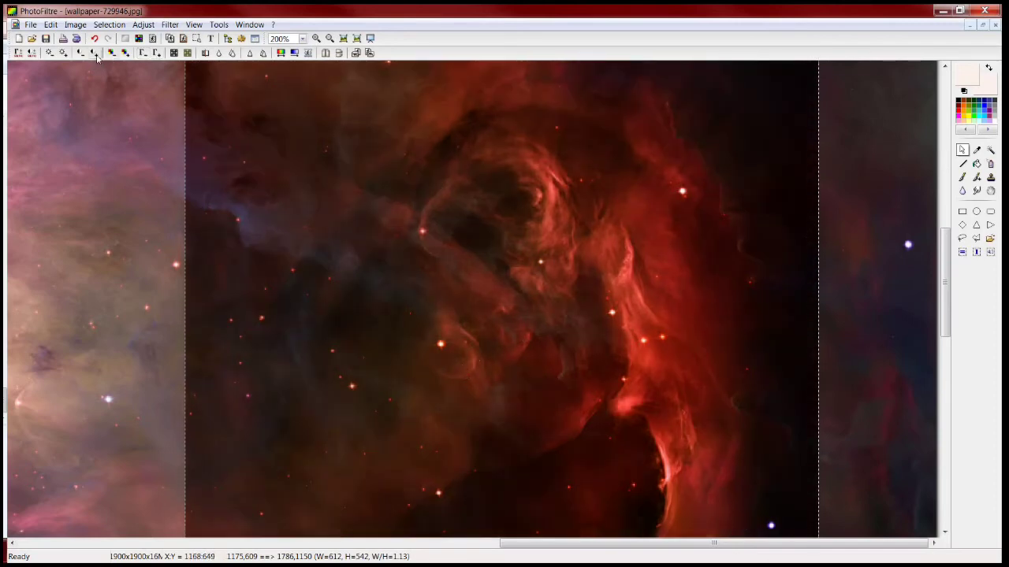
Step: Raise the contrast of the selected red nebula area by four steps
click(95, 53)
click(94, 53)
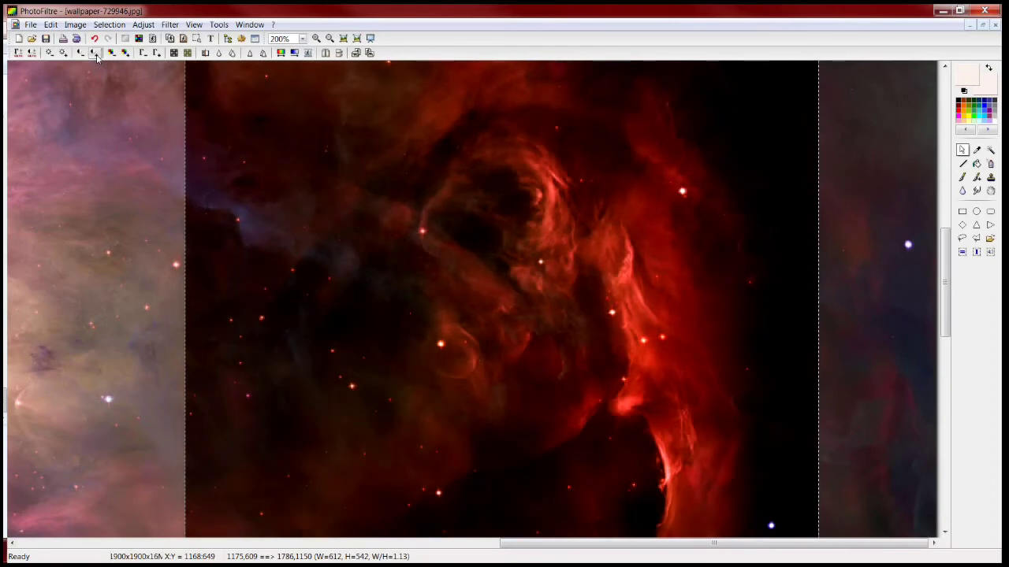
click(94, 53)
click(95, 53)
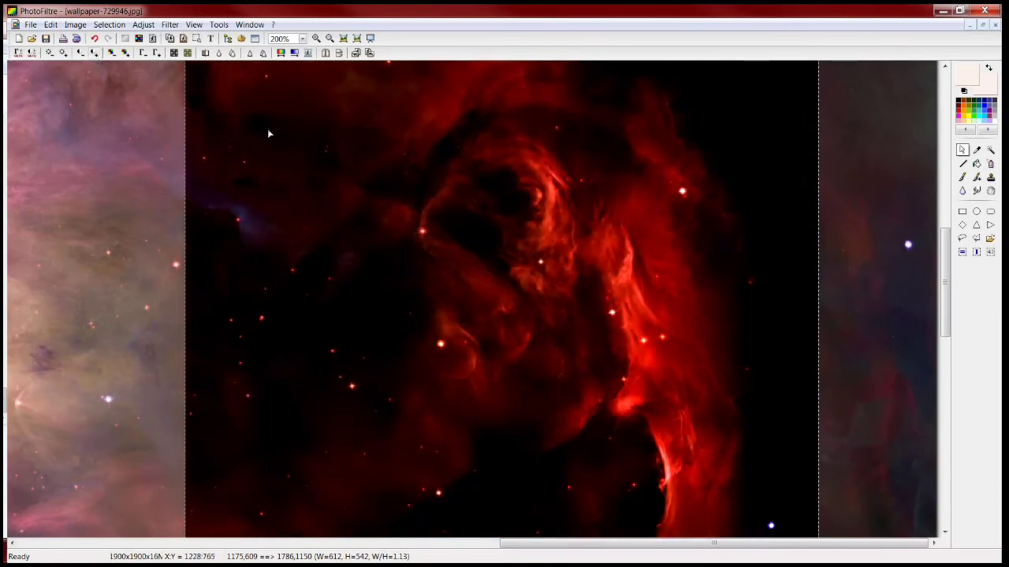
Step: Select an area about 99 by 120 pixels in the dark part of the nebula, directly beside the bright red ridge
click(317, 38)
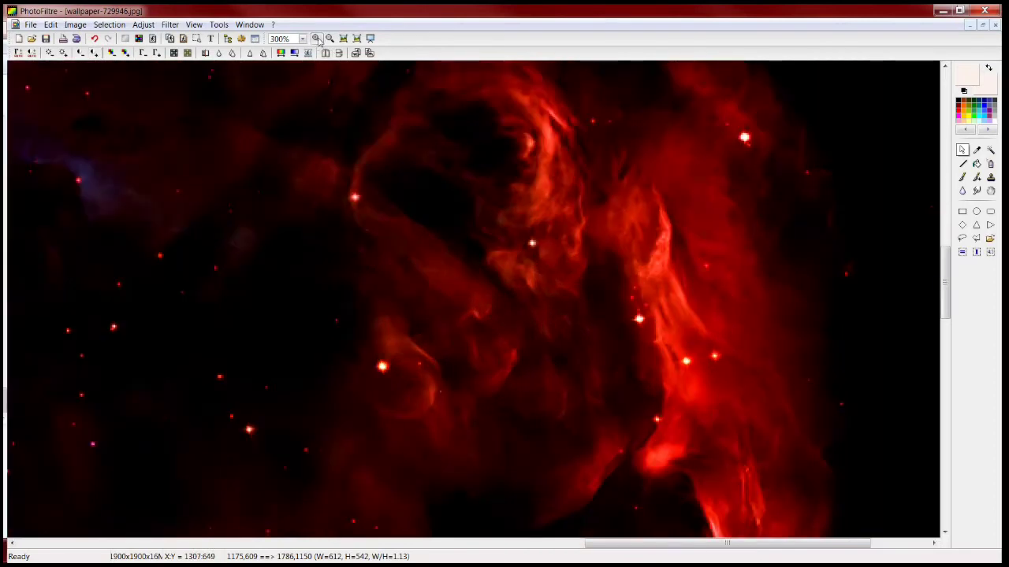
click(317, 38)
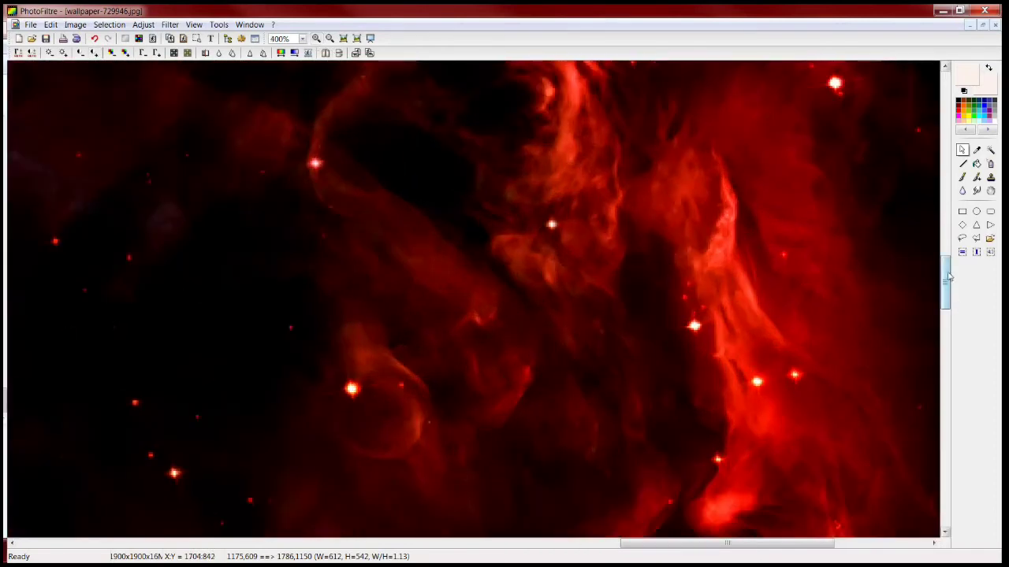
drag(951, 279, 951, 298)
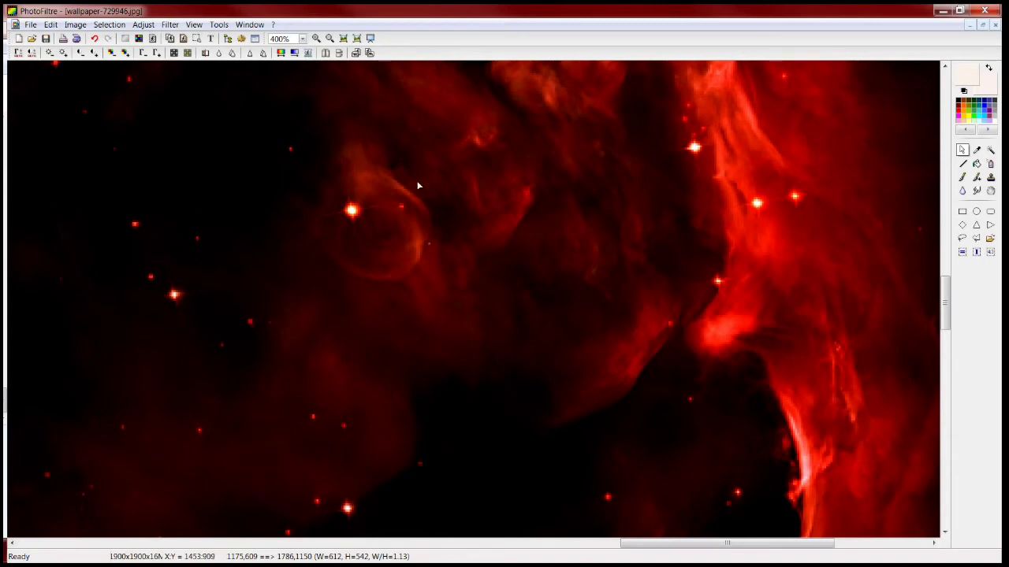
drag(442, 219, 269, 136)
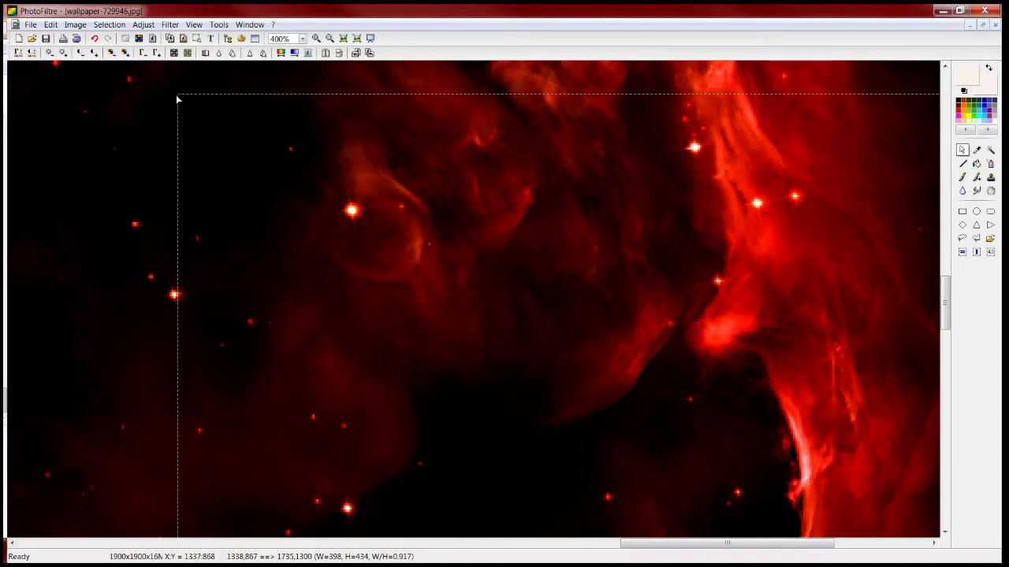
drag(178, 94, 566, 189)
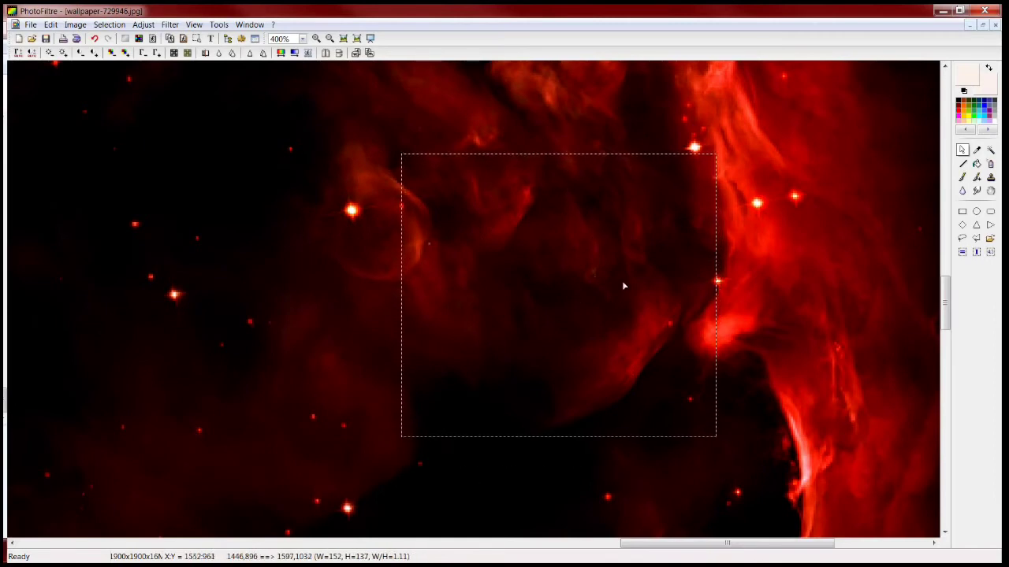
drag(400, 156, 512, 240)
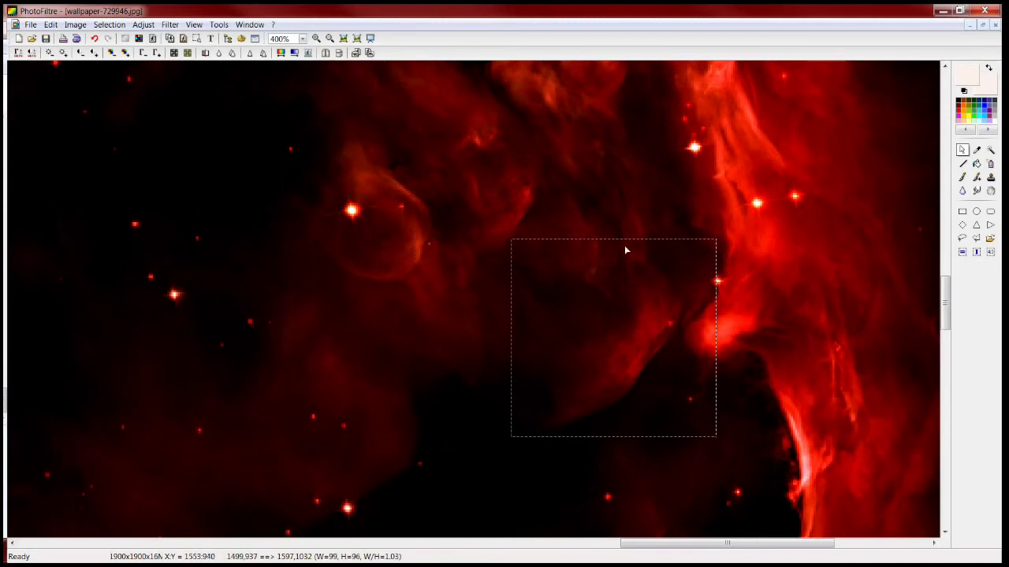
drag(620, 238, 619, 189)
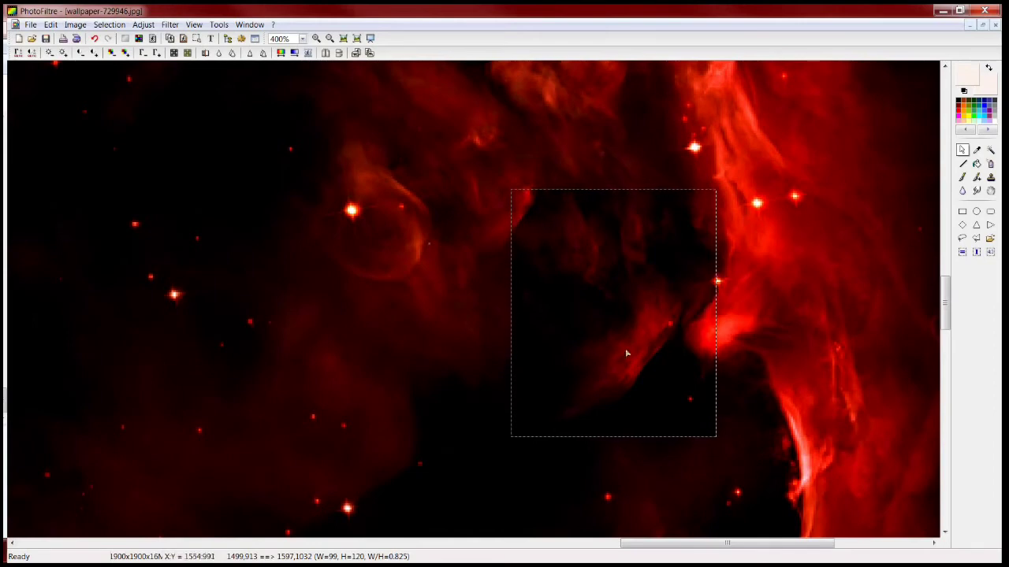
Step: Move the selection onto the ring-shaped nebula beside the star, resize it to about 69 by 74 pixels, and raise its contrast two steps
drag(637, 327, 434, 216)
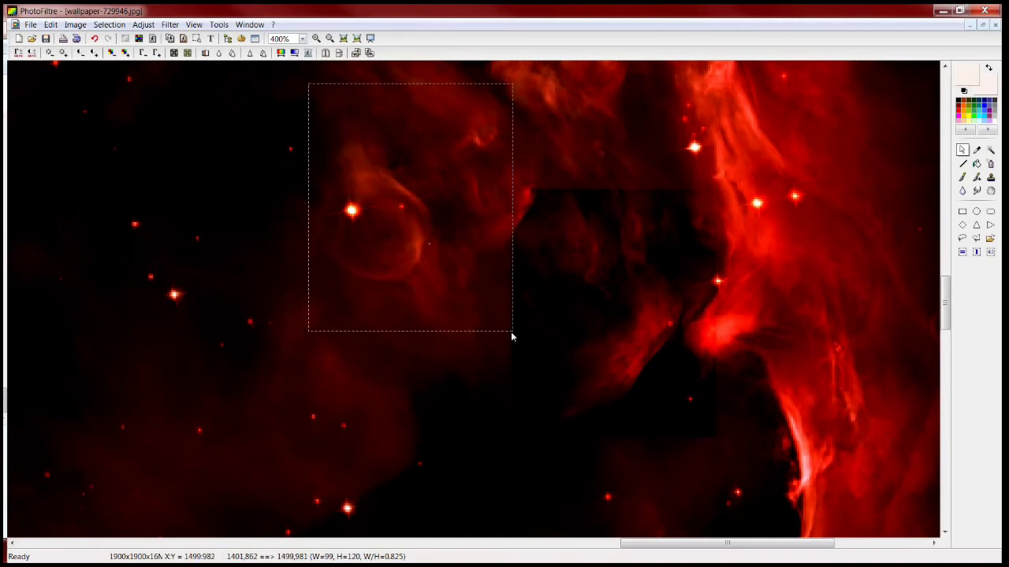
drag(512, 331, 451, 237)
drag(426, 184, 445, 205)
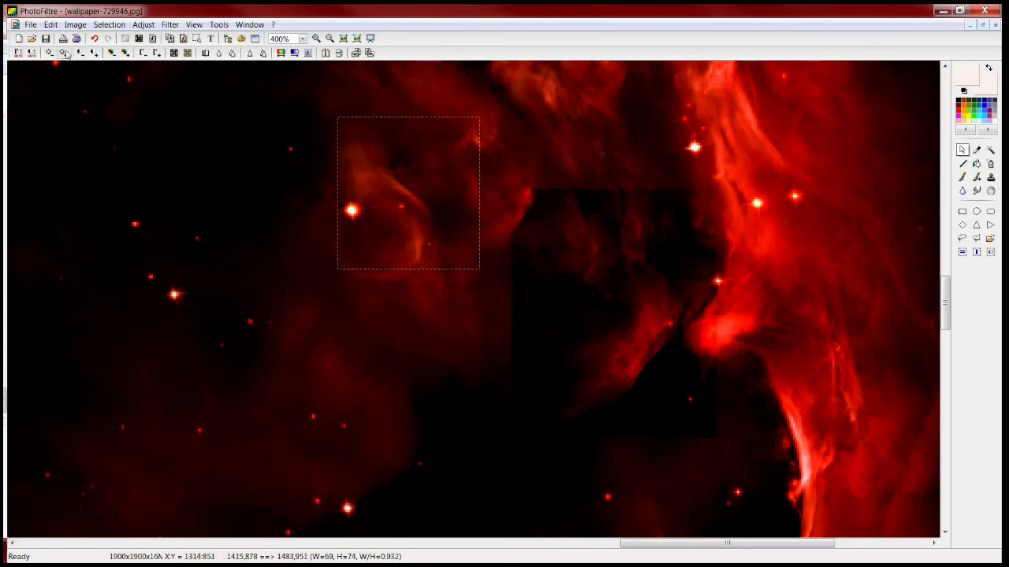
click(95, 52)
click(94, 53)
Step: Examine the contrast-adjusted areas at several magnifications and compare them with the untouched nebula above
click(316, 39)
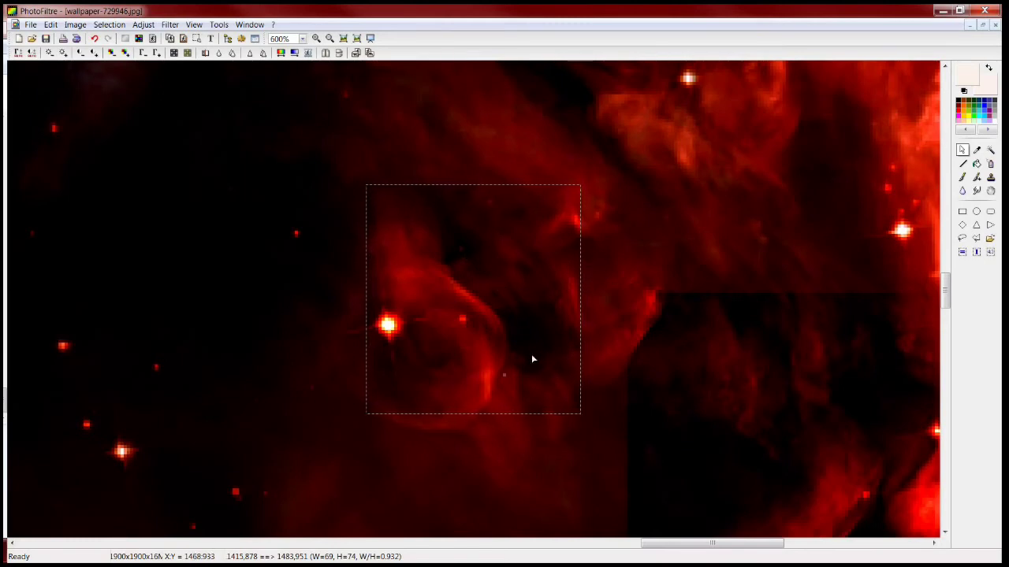
click(331, 39)
click(331, 39)
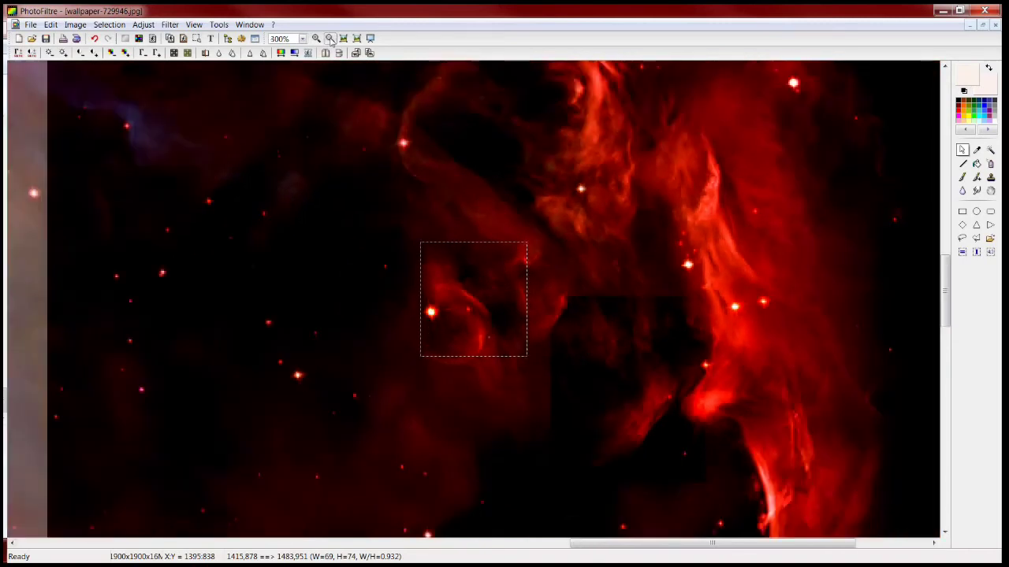
click(331, 38)
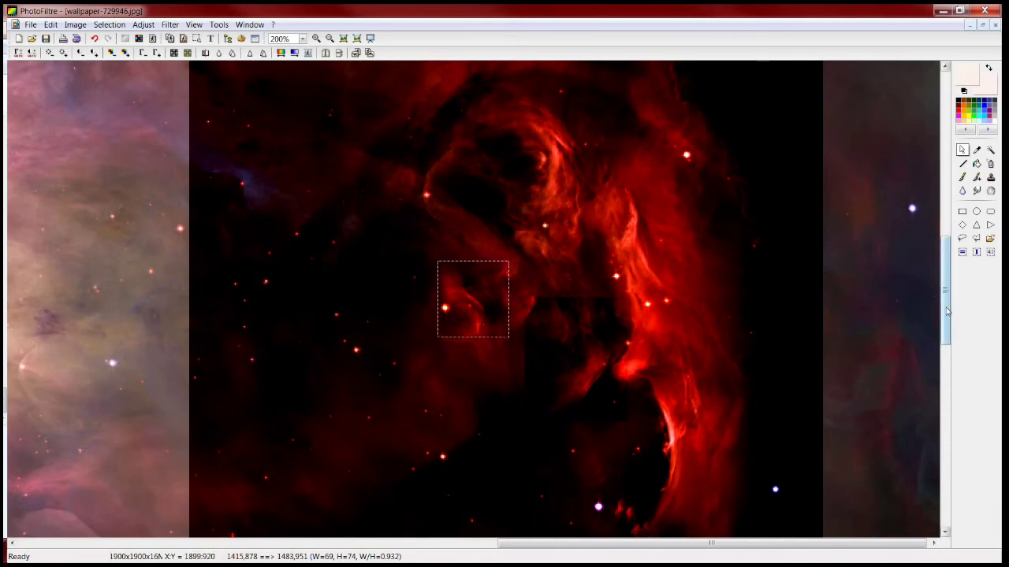
drag(947, 310, 953, 220)
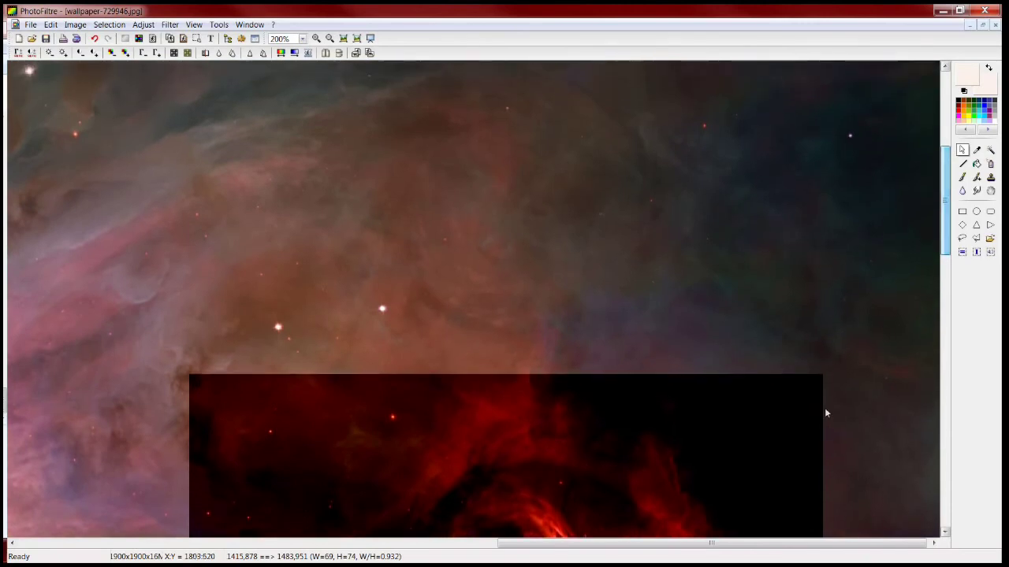
Step: Examine the untouched bright nebula core and its surroundings beside the contrast-adjusted area at 200% and 75% magnification
drag(709, 545, 494, 525)
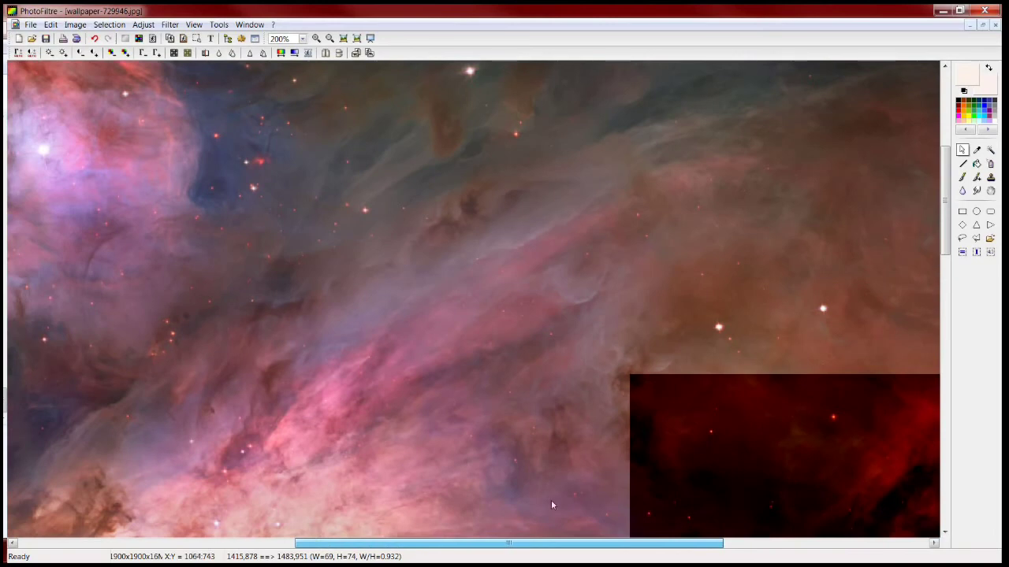
drag(946, 240, 933, 308)
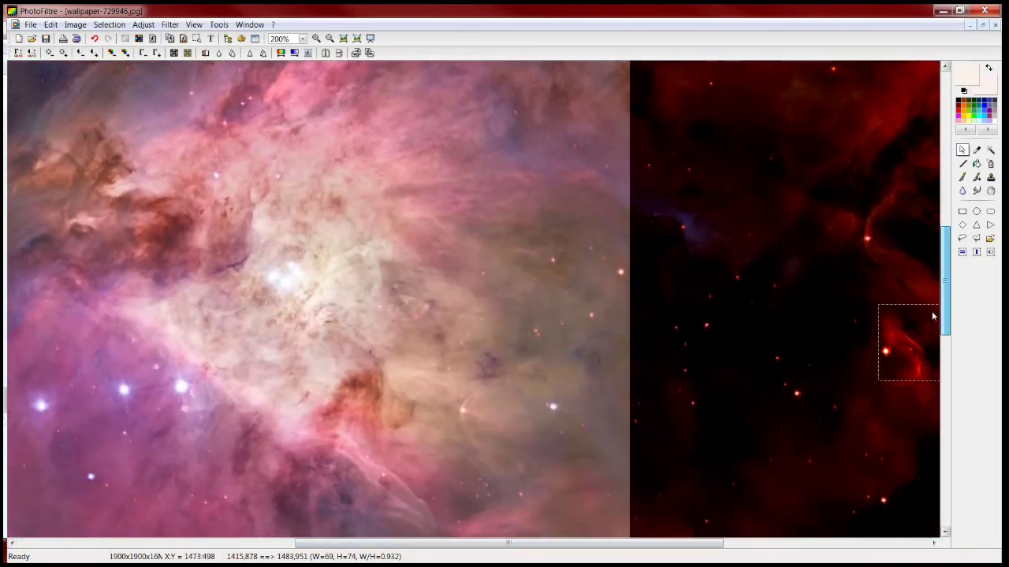
click(330, 38)
click(330, 39)
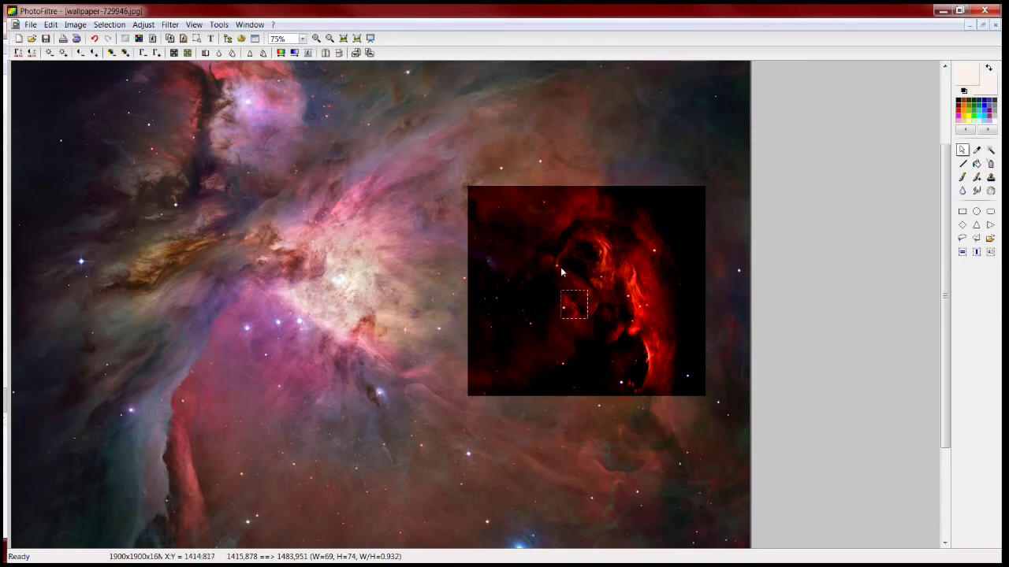
click(315, 39)
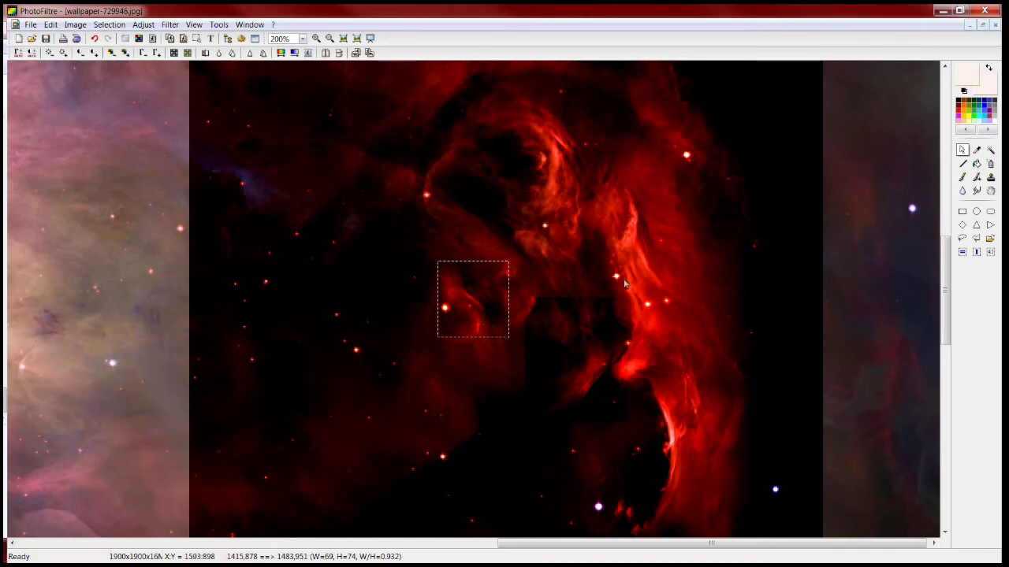
drag(616, 545, 488, 539)
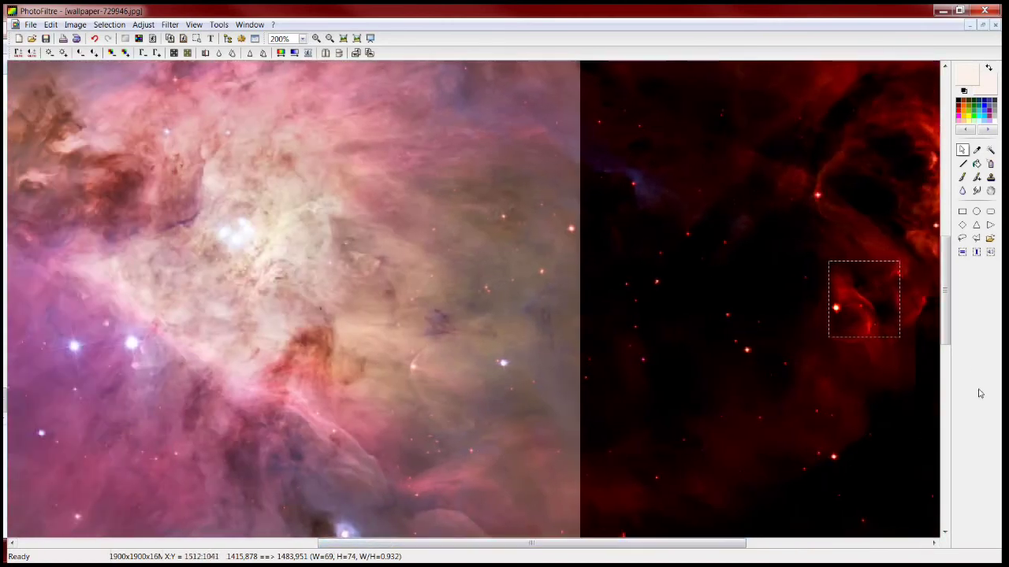
Step: Select an area about 196 by 175 pixels just below the bright nebula core, lower its gamma two steps and raise its contrast
drag(946, 341, 914, 376)
drag(551, 549, 593, 550)
drag(949, 310, 949, 330)
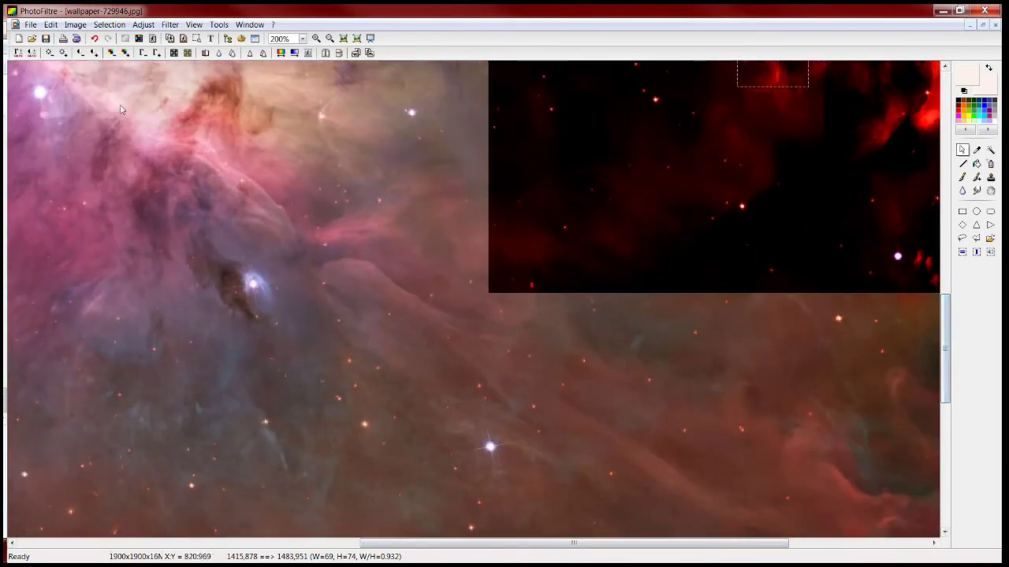
drag(106, 93, 323, 285)
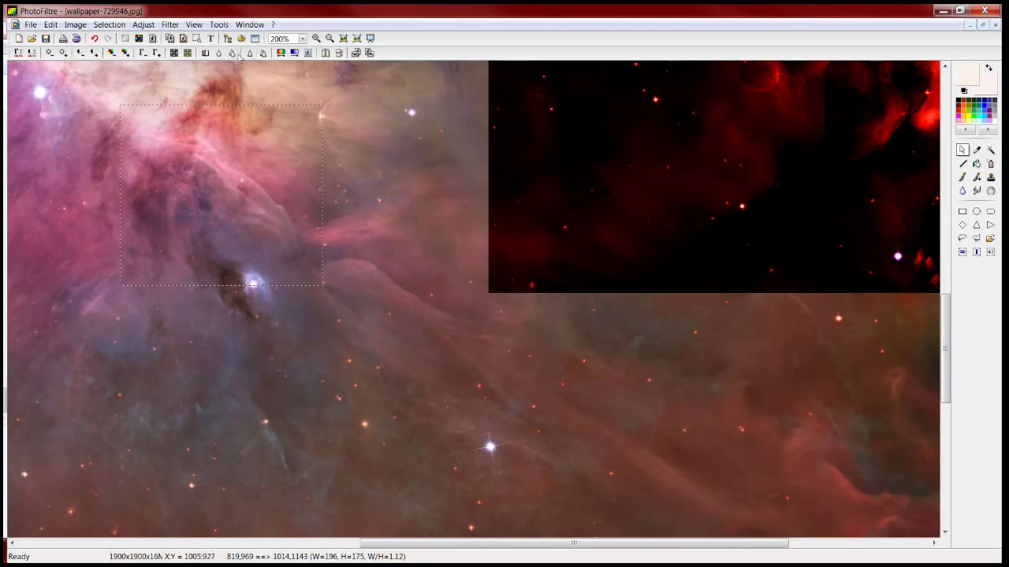
click(143, 53)
click(143, 53)
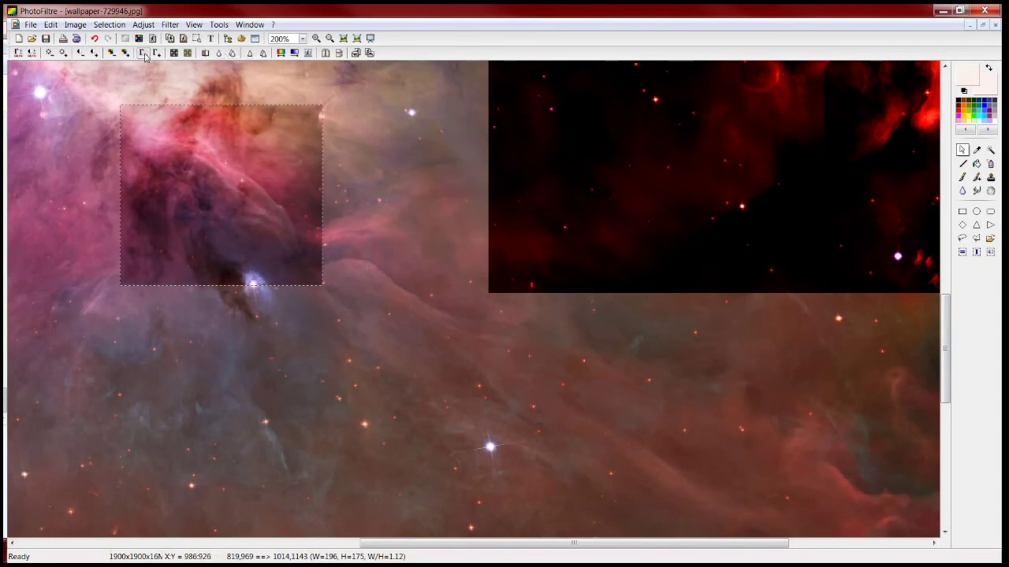
click(94, 53)
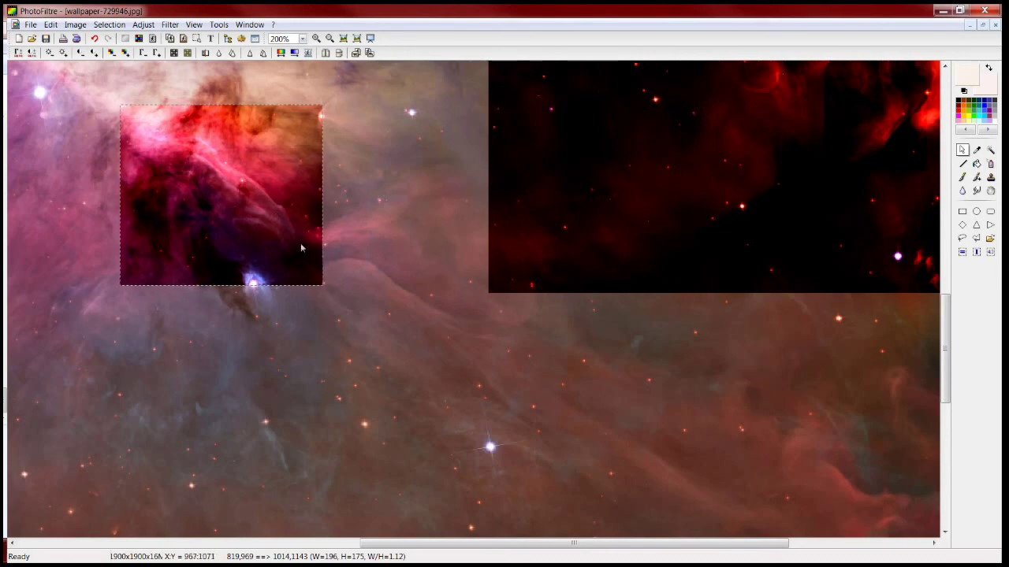
Step: Select an area about 453 by 287 pixels around the bright blue-white star in the reddish nebula below the adjusted areas
drag(310, 261, 727, 516)
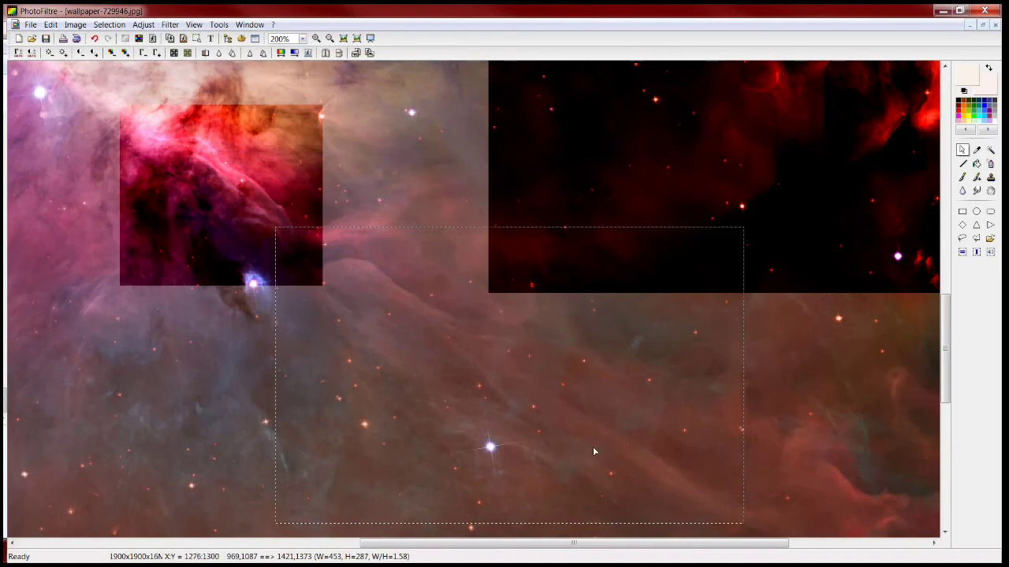
drag(946, 374, 947, 413)
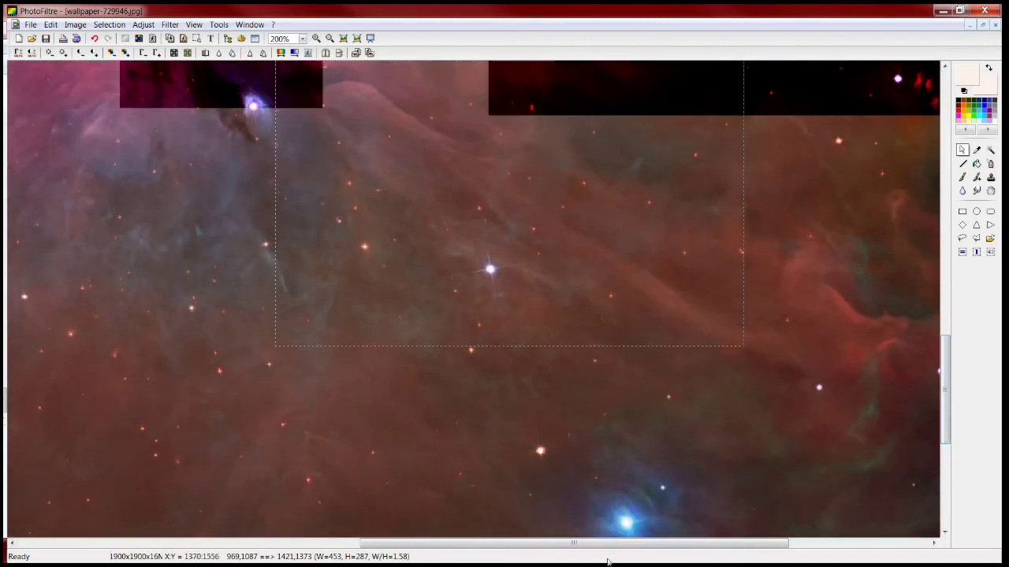
drag(586, 543, 675, 546)
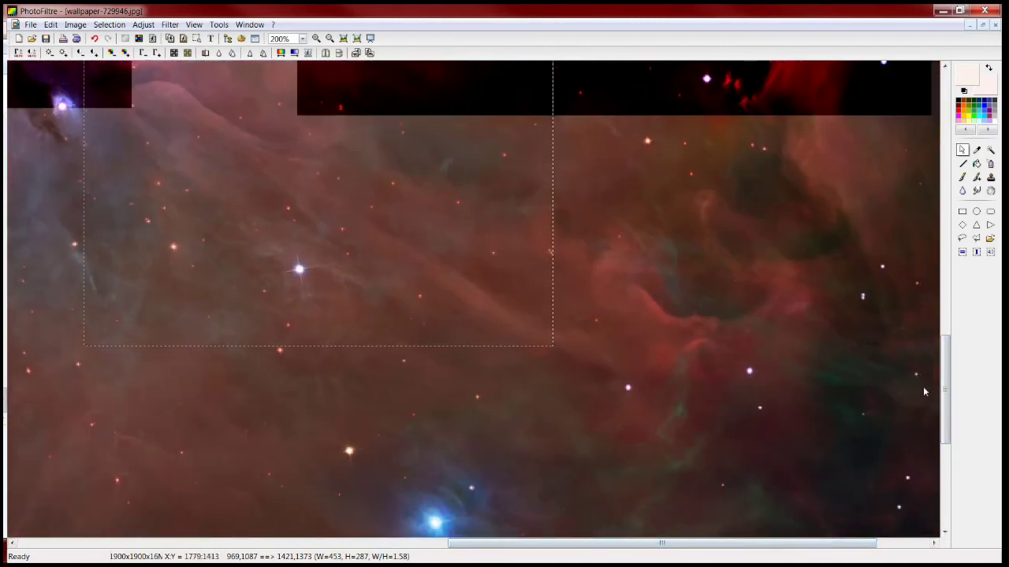
Step: Select the dark pocket beside the bright red ridge and enlarge the selection to about 99 by 142 pixels
drag(947, 391, 956, 280)
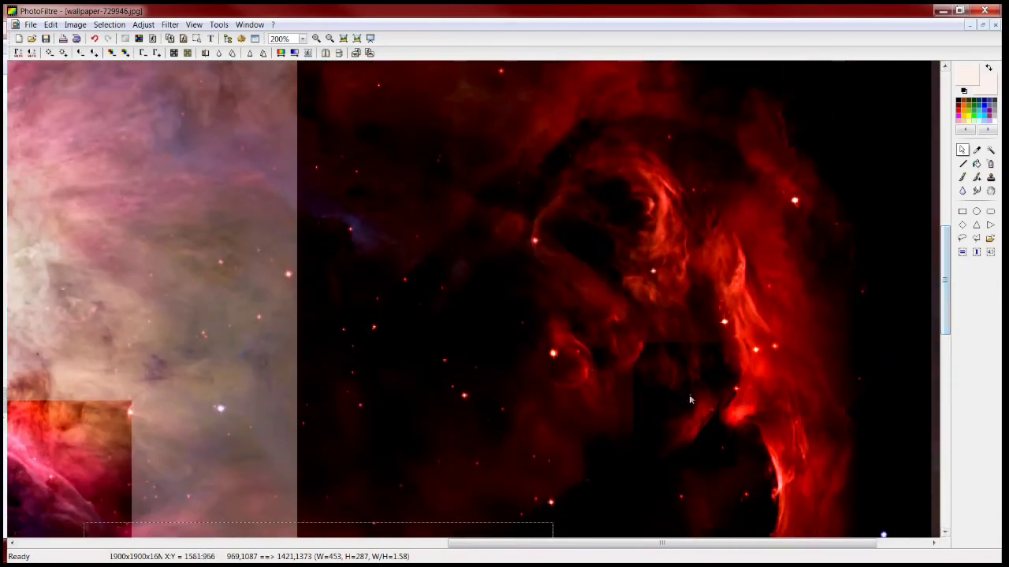
drag(669, 377, 749, 466)
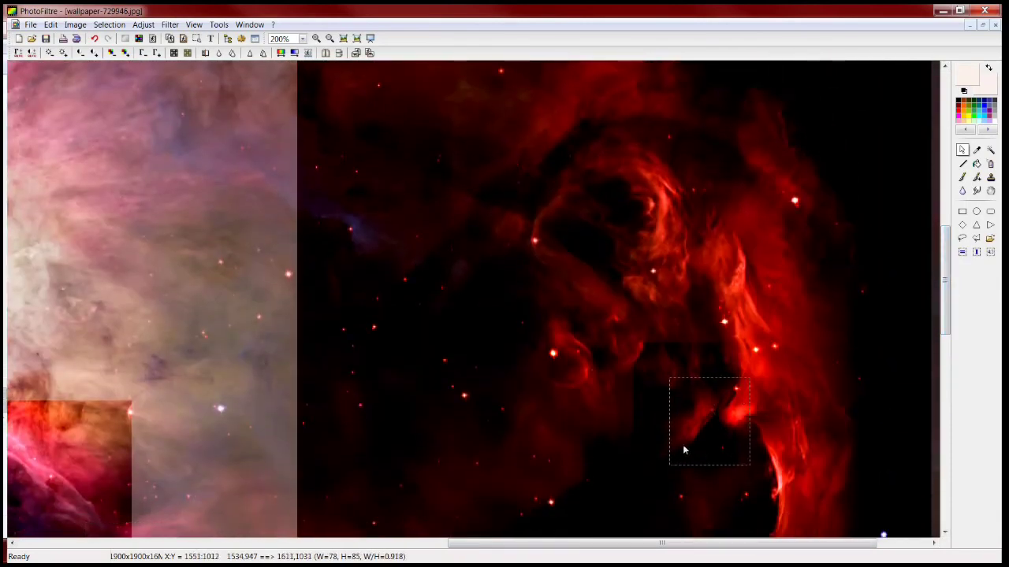
drag(669, 438, 655, 436)
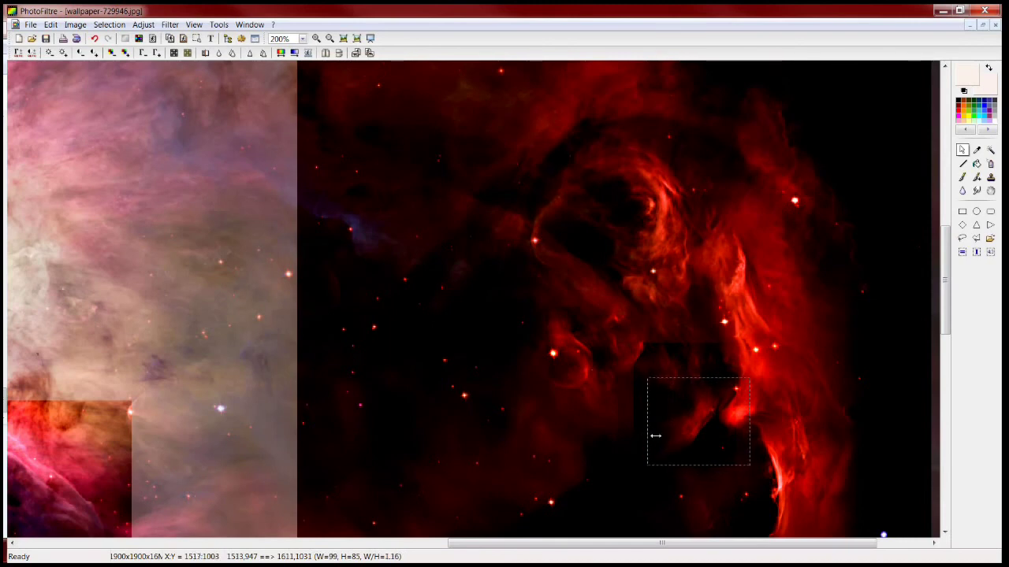
drag(705, 379, 692, 320)
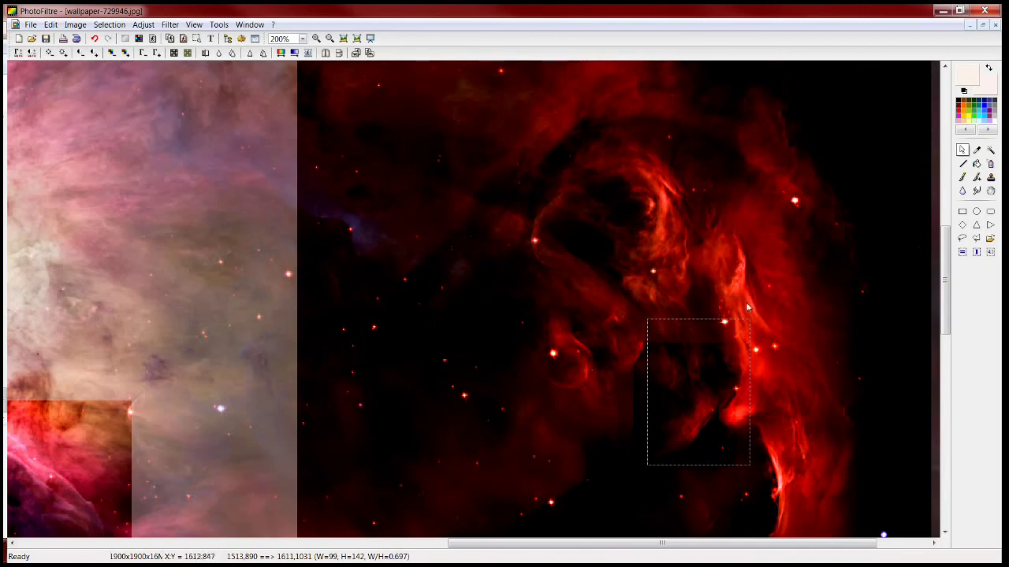
Step: Move the selection onto the upper red ridge around its bright star and examine the area at 400% magnification
drag(712, 376, 799, 212)
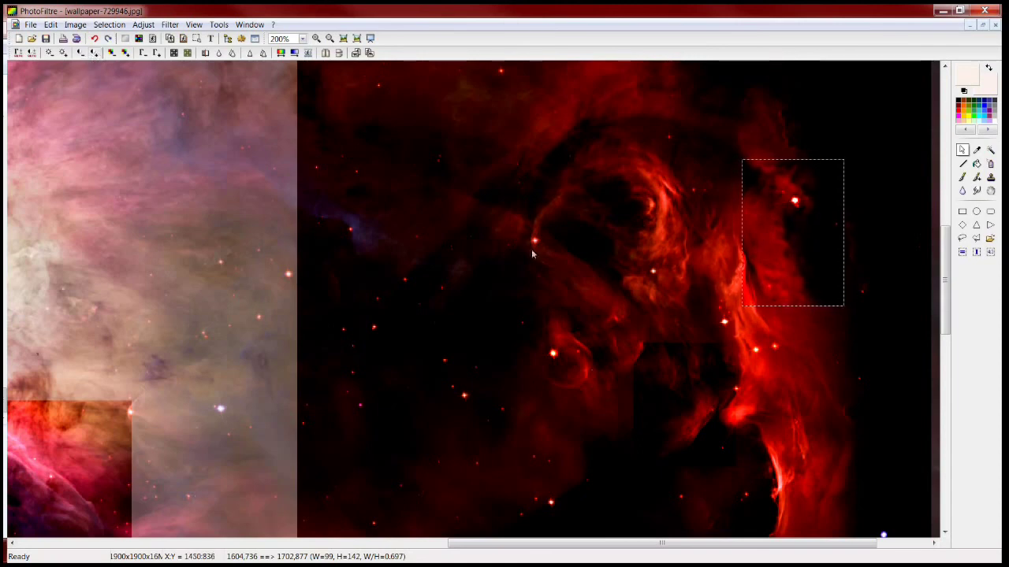
click(316, 38)
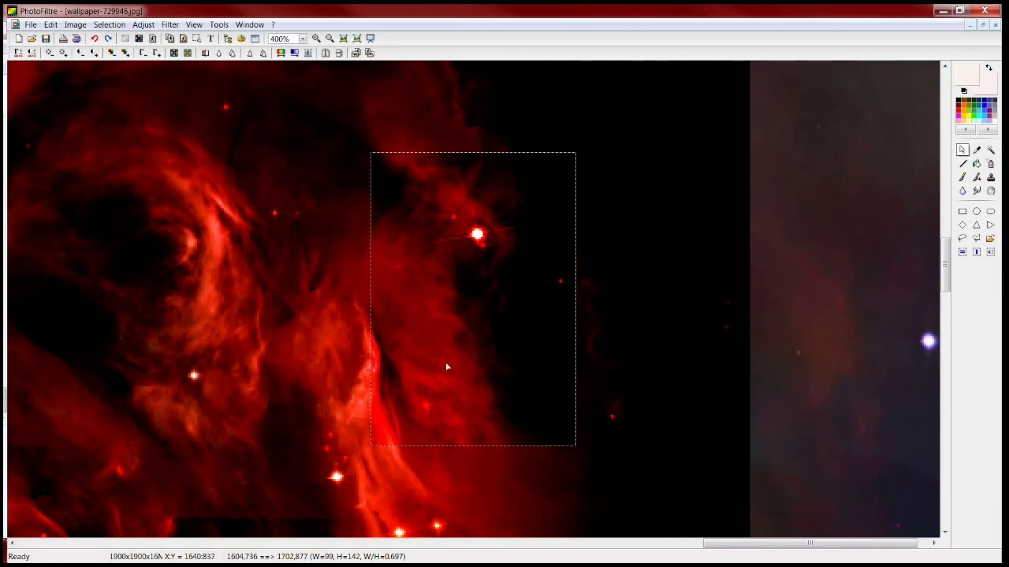
drag(740, 544, 669, 544)
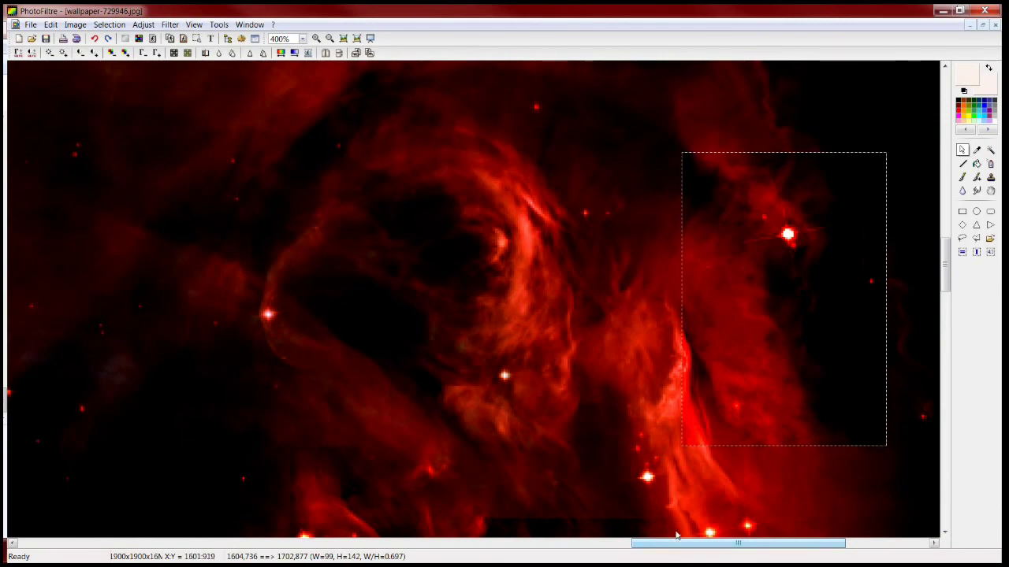